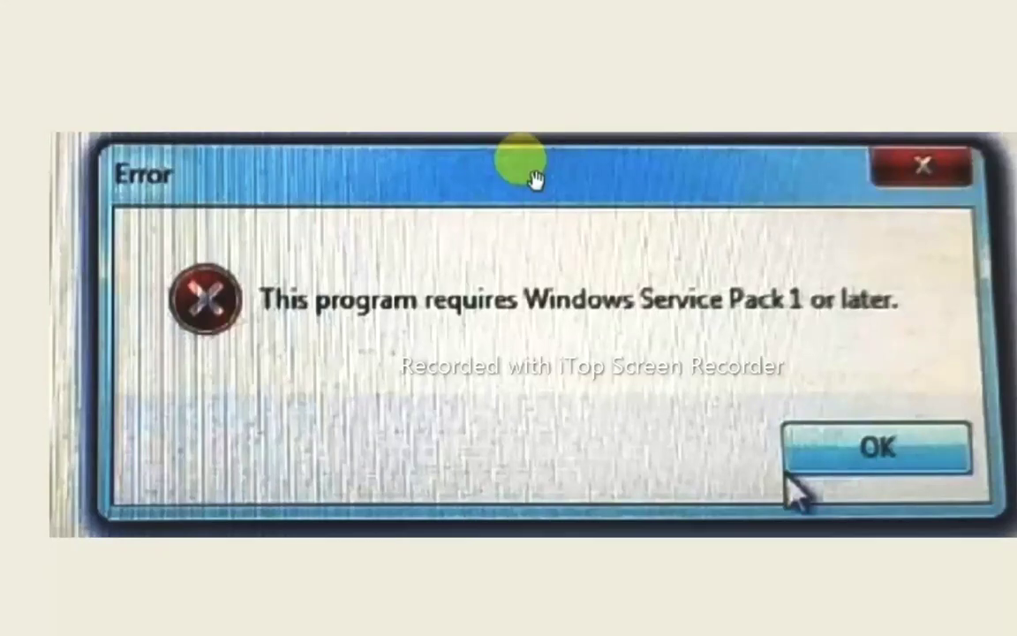
Step: Close the System information window to get back to the desktop
{"action": "key", "text": "Escape"}
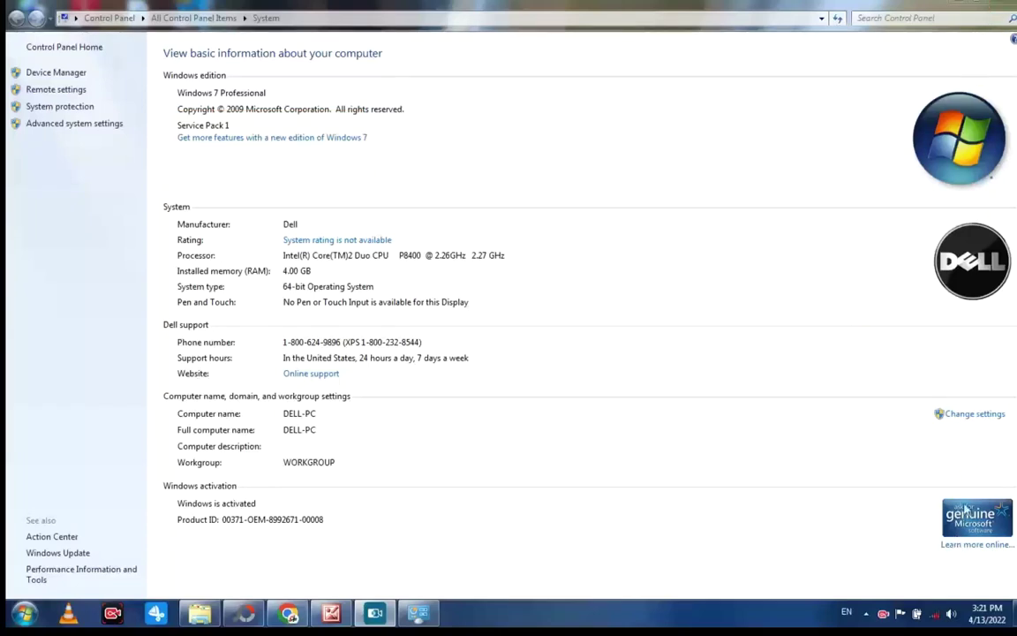
{"action": "left_click", "coordinate": [976, 4]}
{"action": "right_click", "coordinate": [386, 295]}
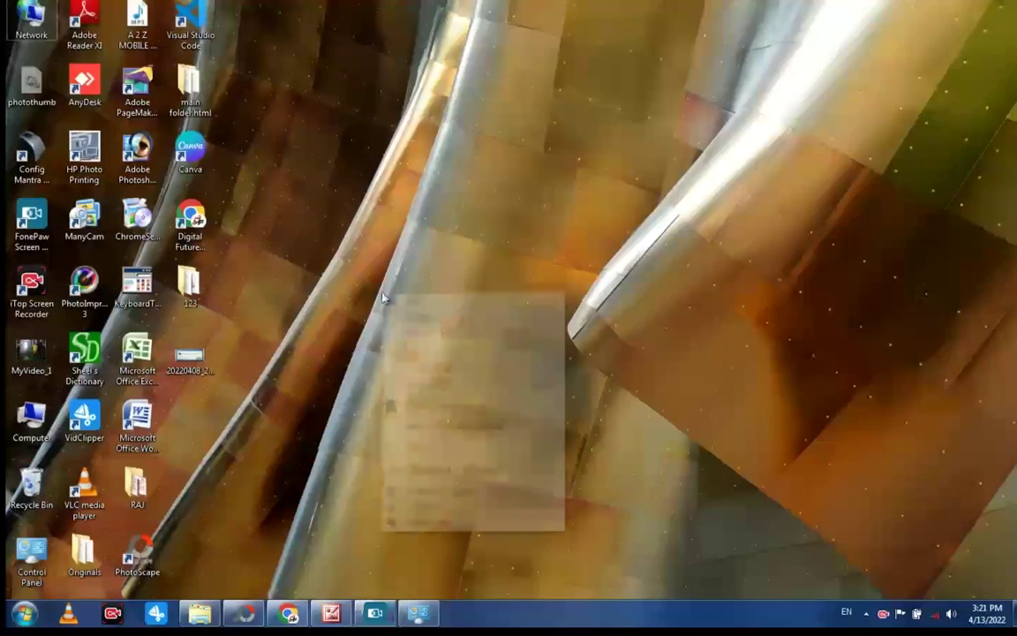
{"action": "right_click", "coordinate": [415, 310]}
{"action": "key", "text": "Escape"}
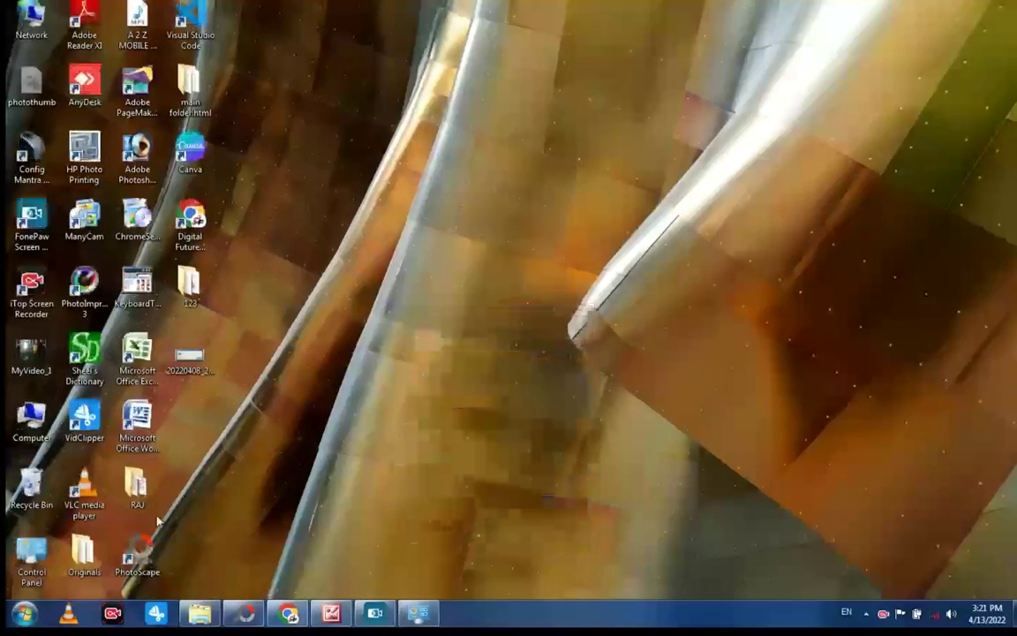
Step: Open the Run dialog and launch the Registry Editor with the command regedit
{"action": "left_click", "coordinate": [25, 614]}
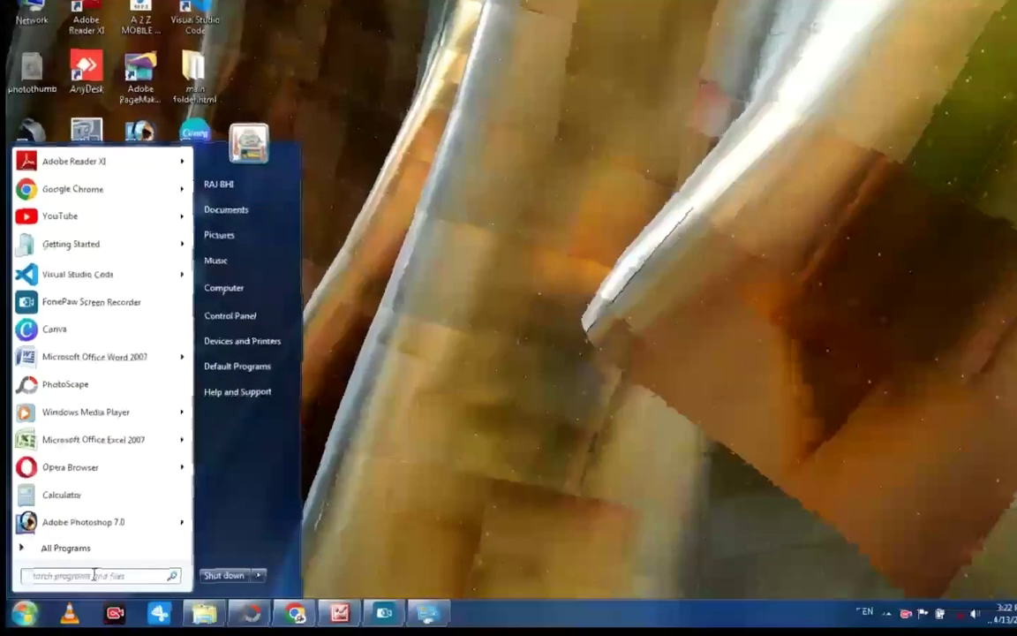
{"action": "type", "text": "run"}
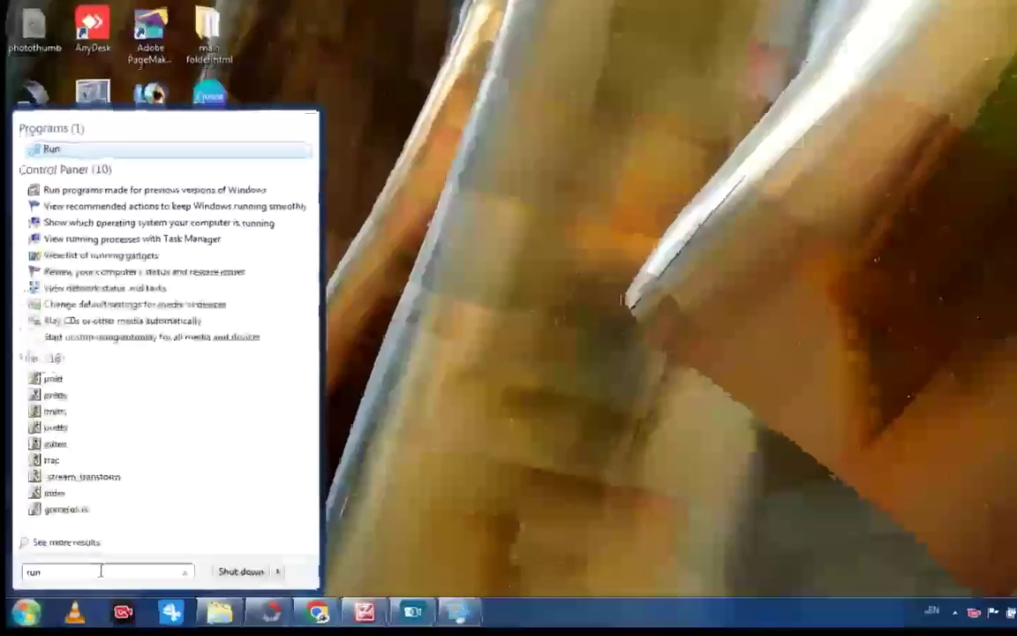
{"action": "key", "text": "Return"}
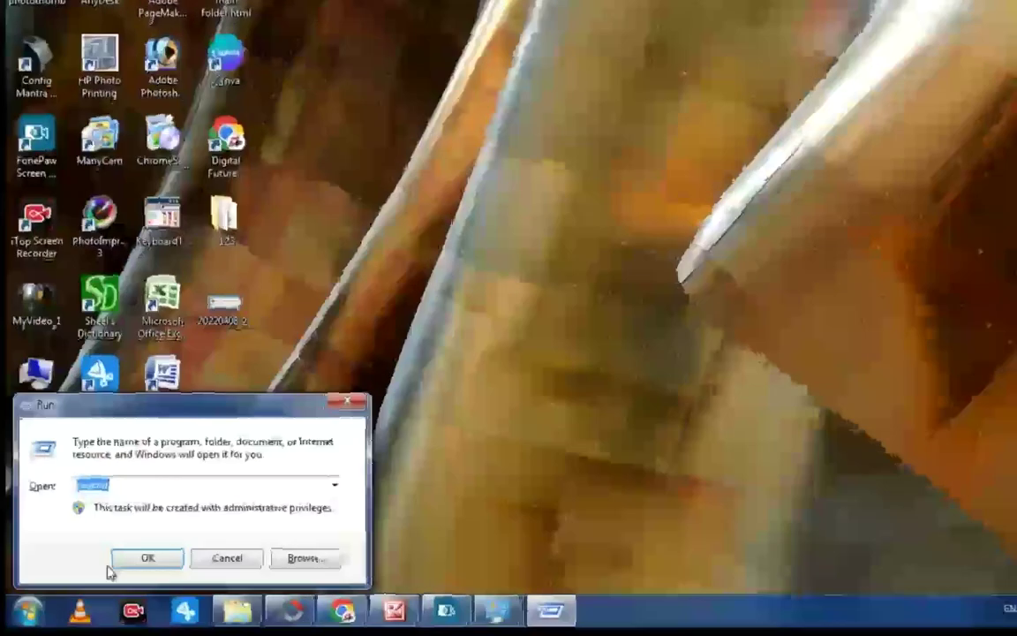
{"action": "type", "text": "regedit"}
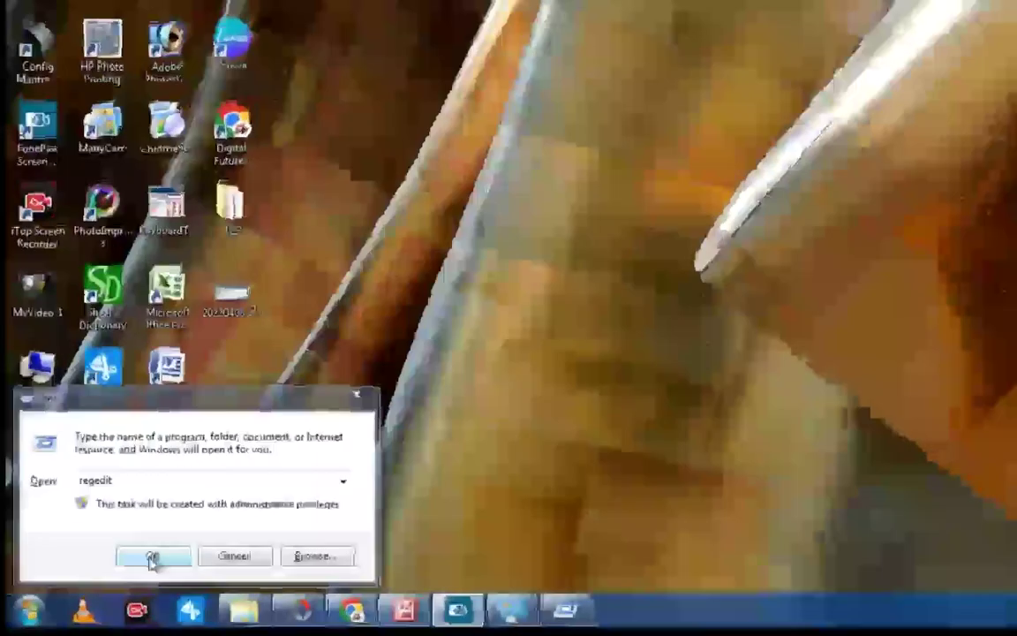
{"action": "left_click", "coordinate": [152, 558]}
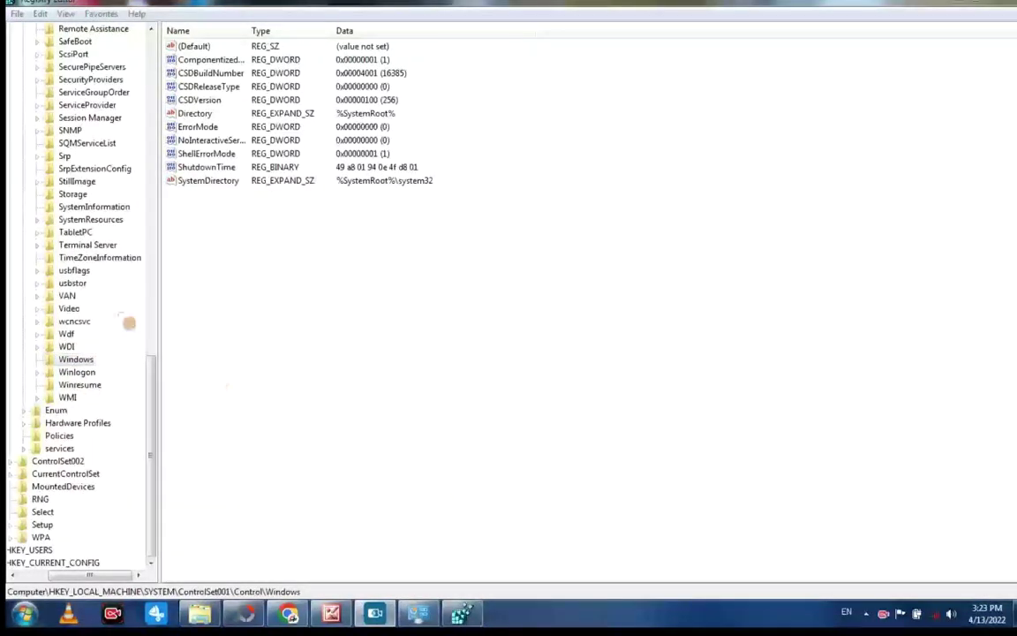
Step: In HKEY_LOCAL_MACHINE\SYSTEM\ControlSet001\Control\Windows, set the CSDVersion value data to hexadecimal 100
{"action": "left_click_drag", "start_coordinate": [73, 370], "coordinate": [110, 375]}
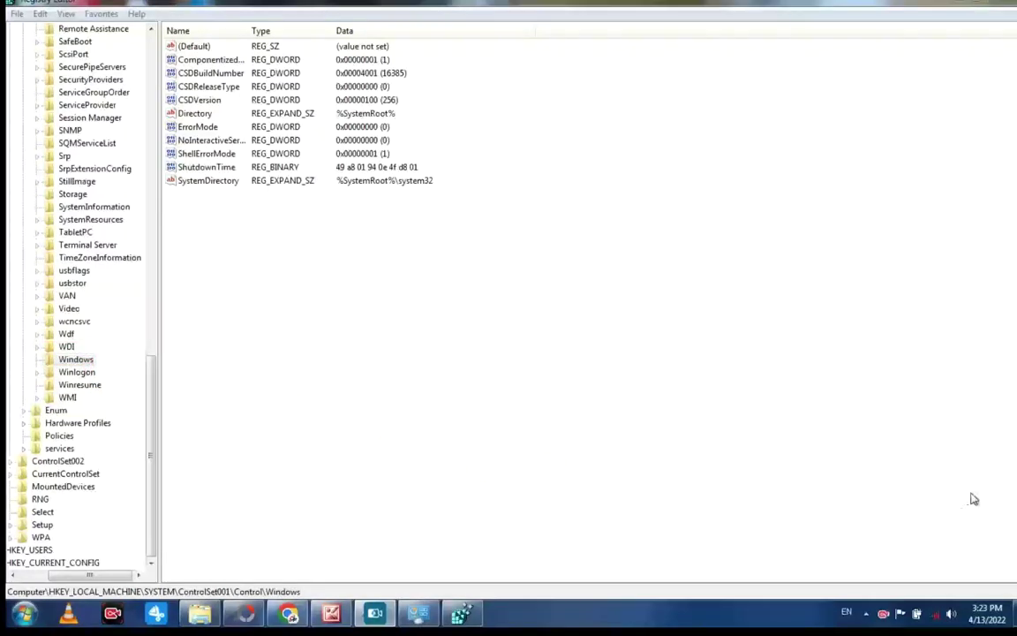
{"action": "left_click", "coordinate": [71, 362]}
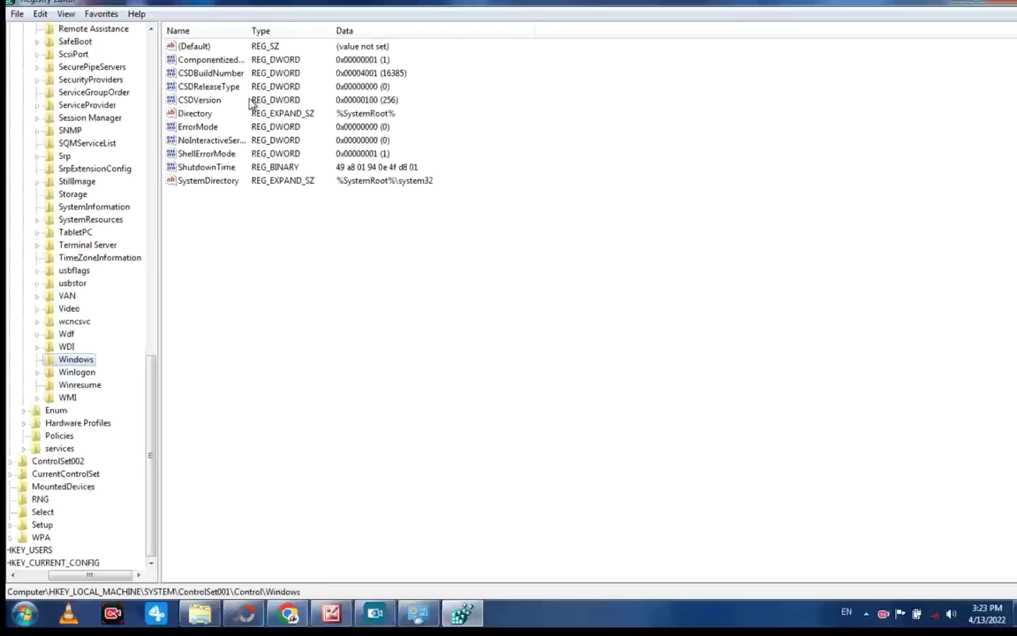
{"action": "left_click", "coordinate": [214, 100]}
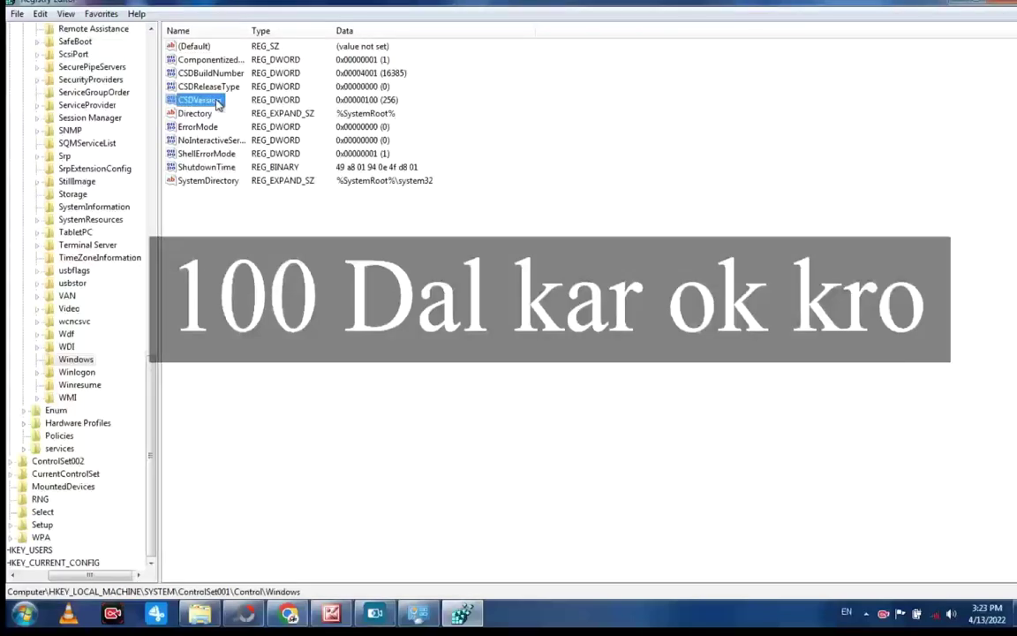
{"action": "double_click", "coordinate": [217, 103]}
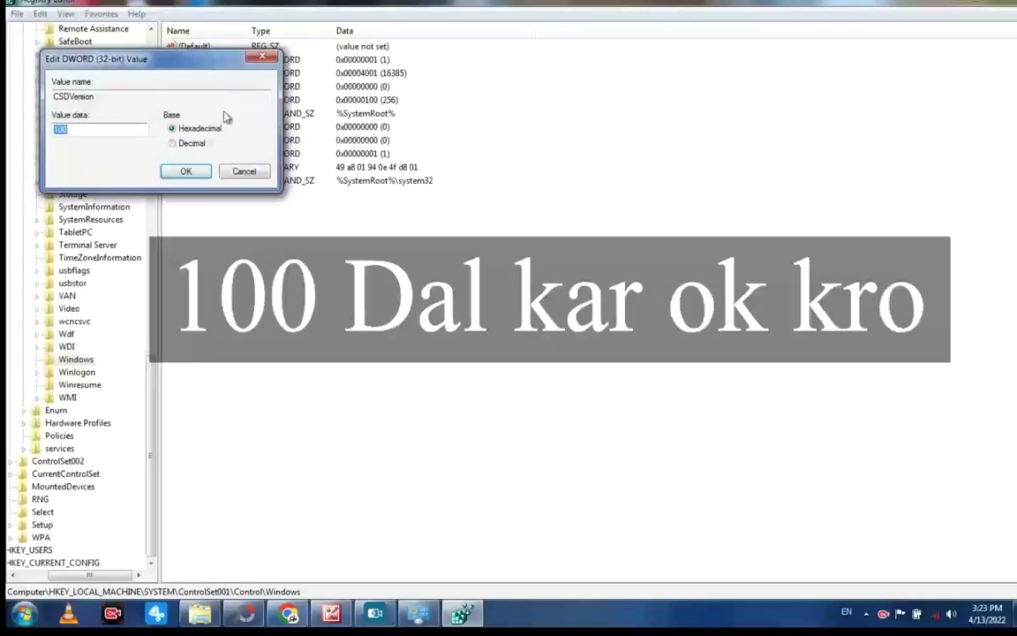
{"action": "left_click", "coordinate": [97, 129]}
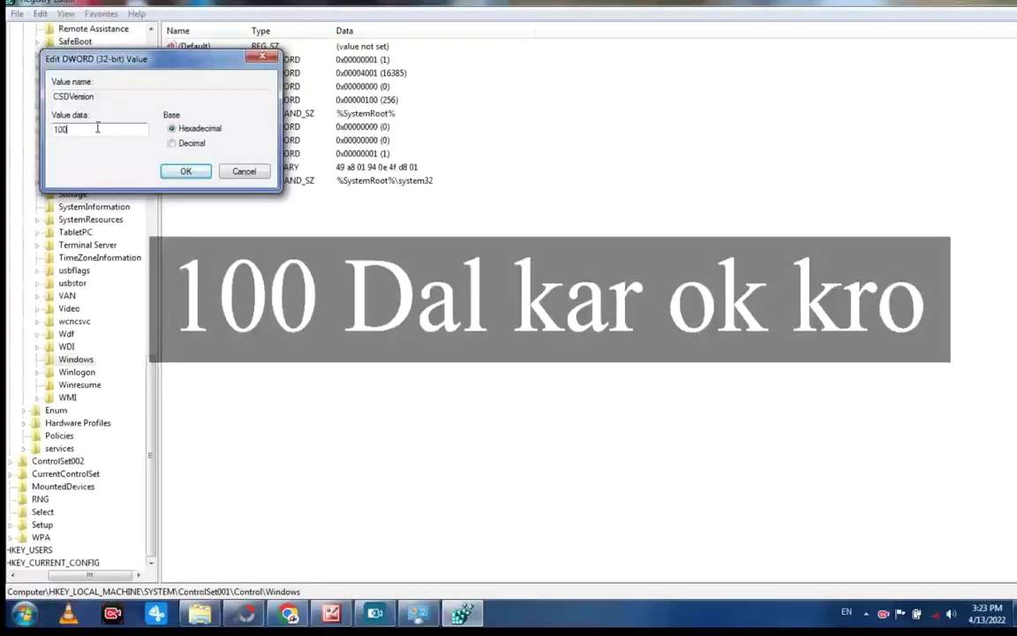
{"action": "key", "text": "BackSpace"}
{"action": "key", "text": "BackSpace"}
{"action": "key", "text": "BackSpace"}
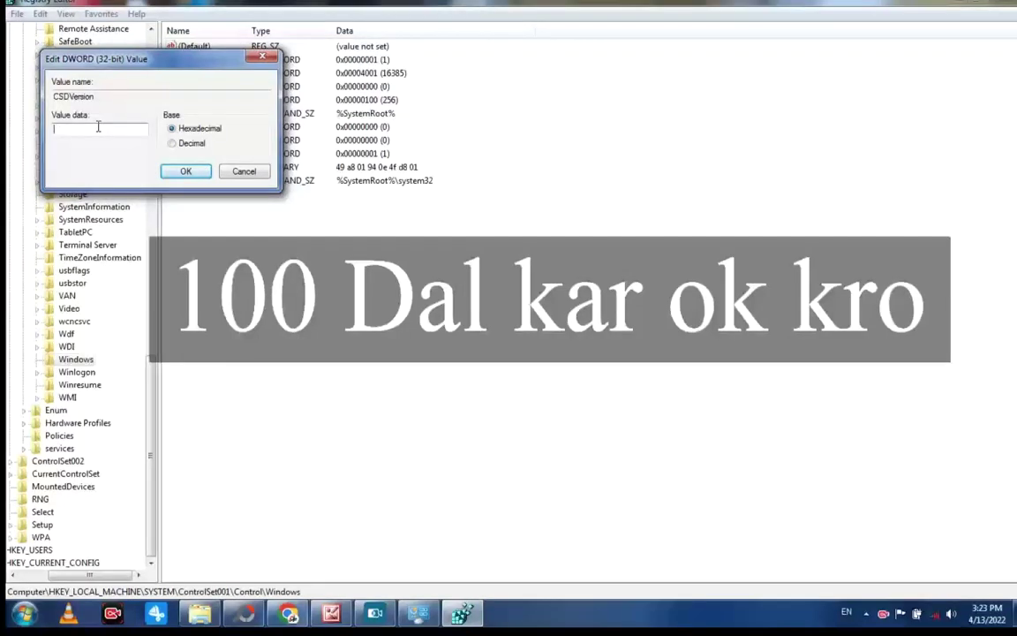
{"action": "type", "text": "100"}
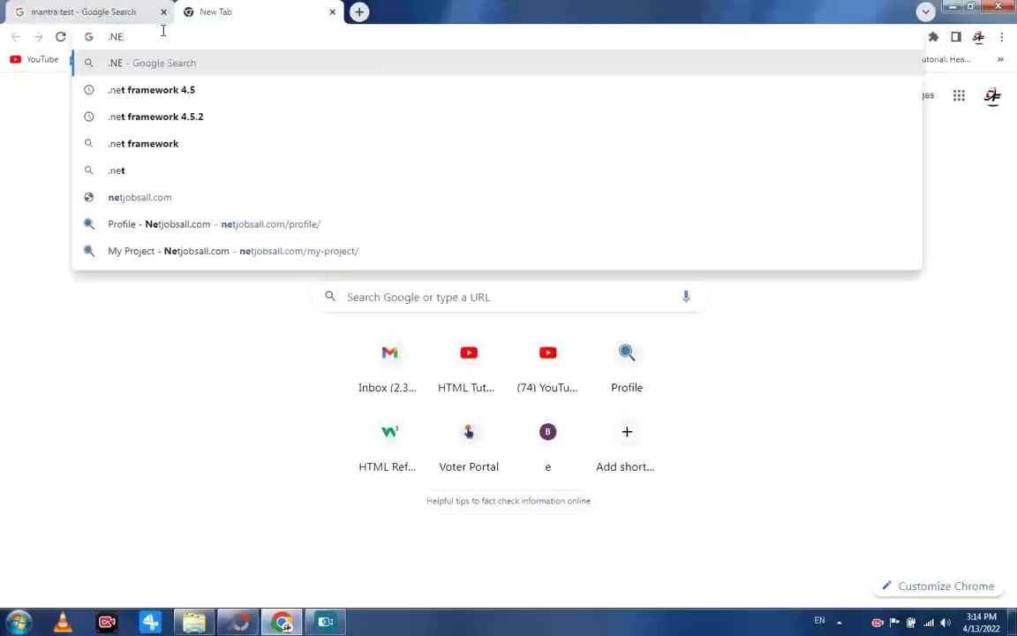
Step: Clear the partial query in Chrome's address bar and search Google for ".net framework 4.5.2"
{"action": "key", "text": "BackSpace"}
{"action": "key", "text": "BackSpace"}
{"action": "key", "text": "BackSpace"}
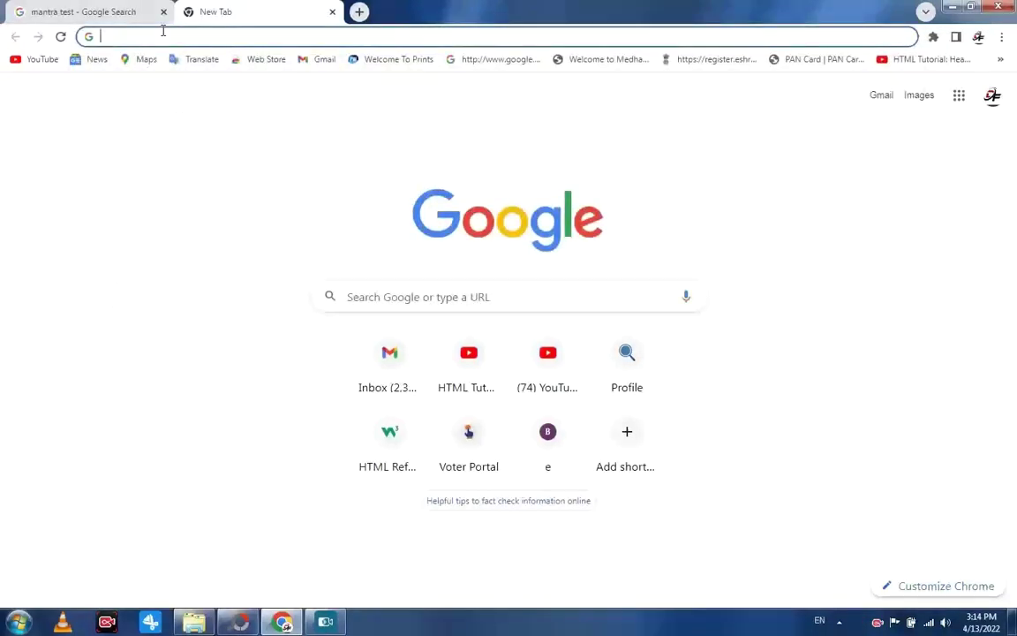
{"action": "left_click", "coordinate": [163, 31]}
{"action": "type", "text": ".net"}
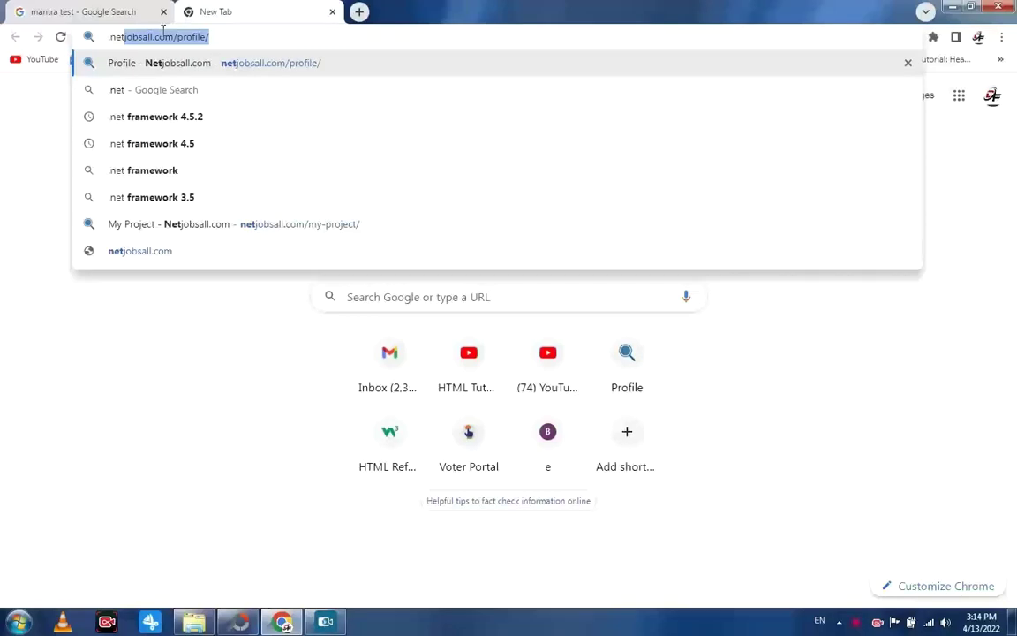
{"action": "key", "text": "BackSpace"}
{"action": "key", "text": "BackSpace"}
{"action": "key", "text": "BackSpace"}
{"action": "key", "text": "BackSpace"}
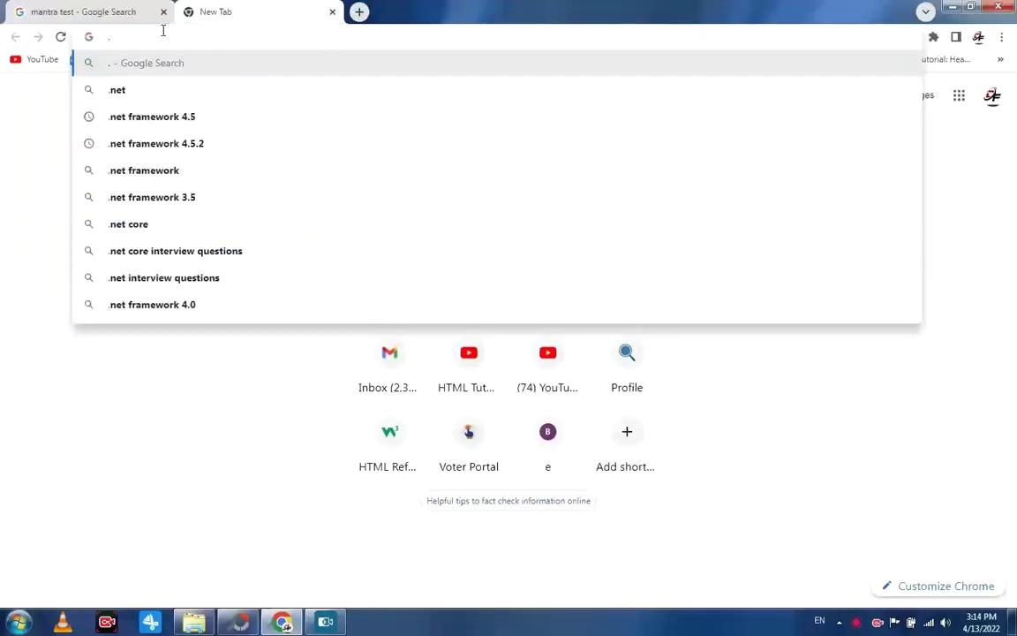
{"action": "type", "text": "net fr"}
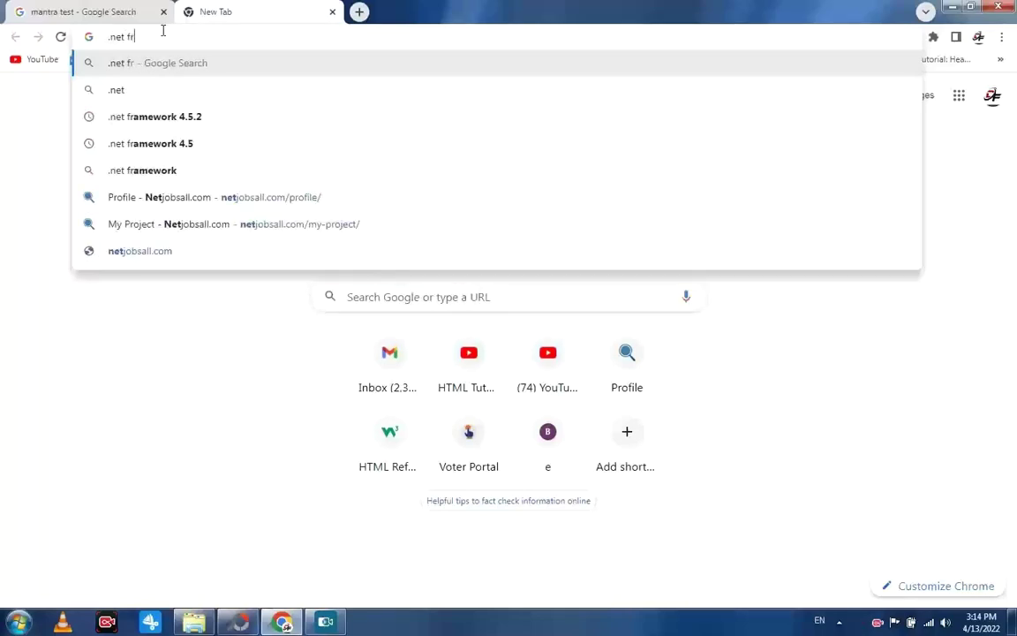
{"action": "type", "text": "amework"}
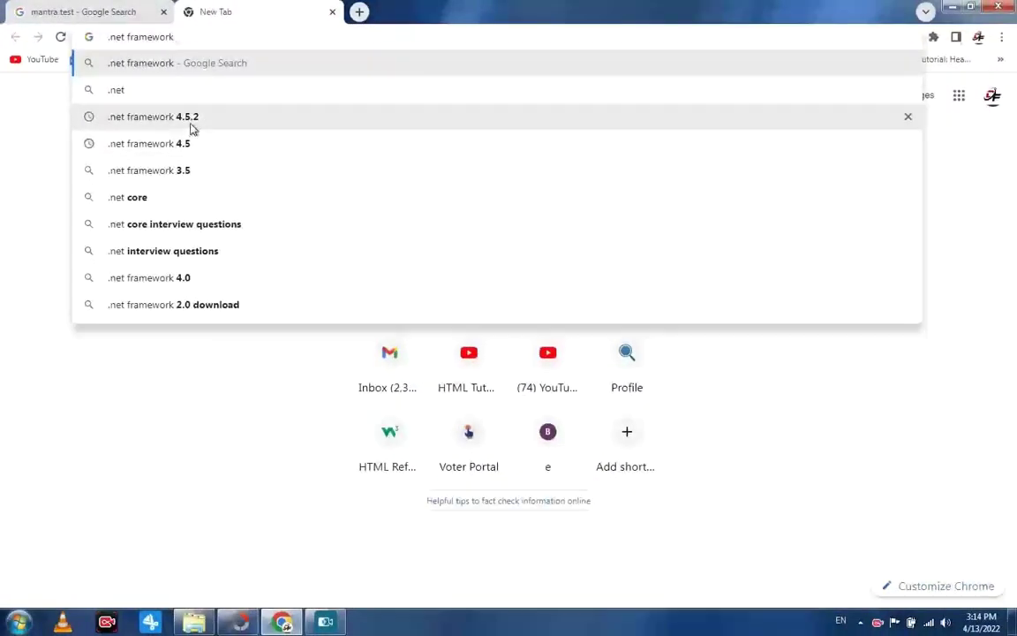
{"action": "key", "text": "Down"}
{"action": "key", "text": "Down"}
{"action": "key", "text": "Return"}
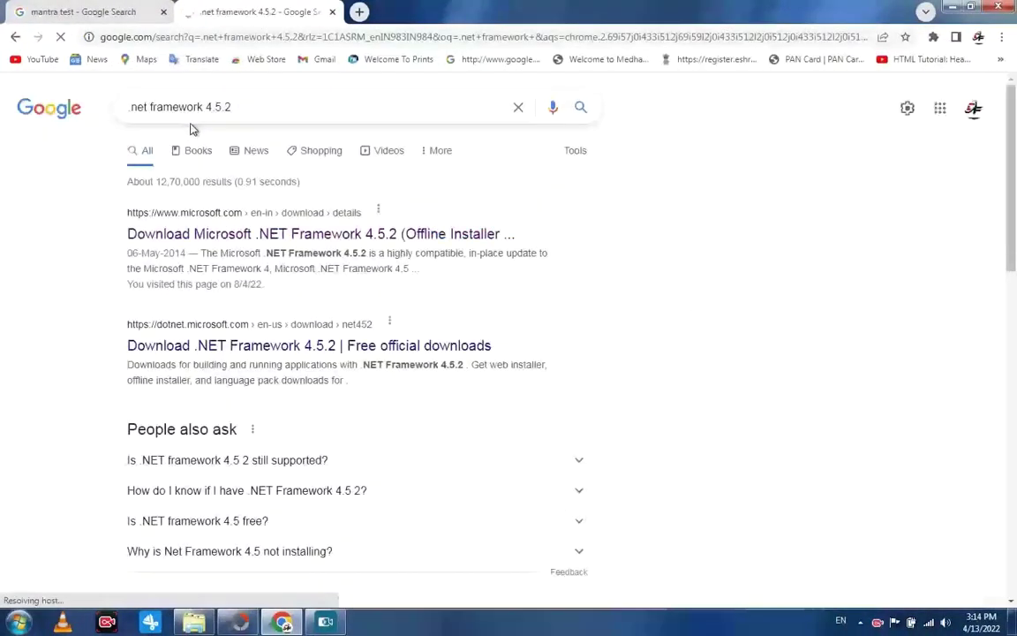
Step: Open Microsoft's .NET Framework 4.5.2 (Offline Installer) download page and check the version and supported Windows editions in its heading
{"action": "left_click", "coordinate": [211, 236]}
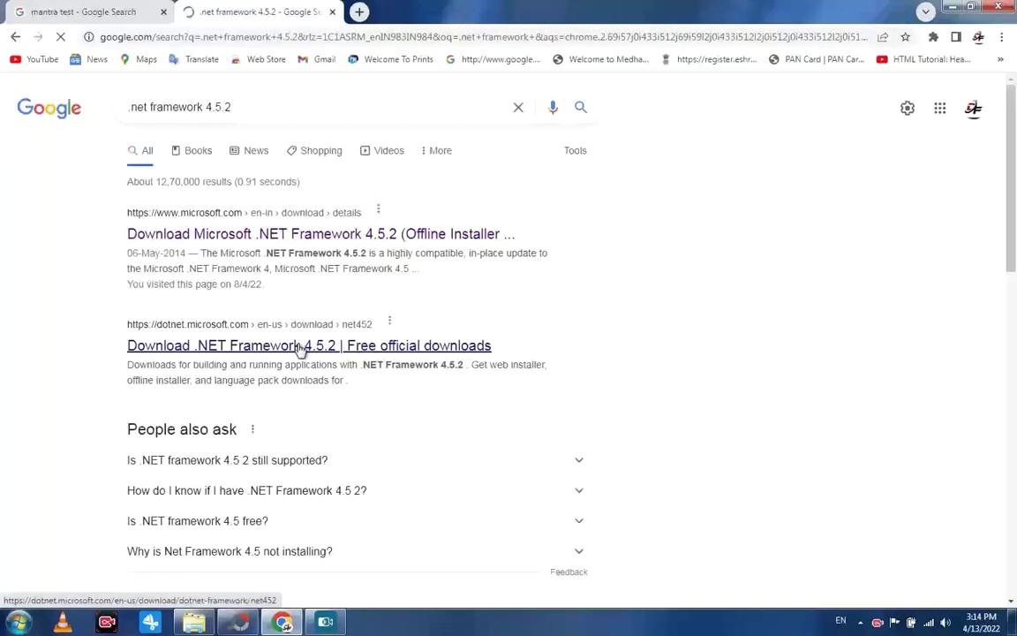
{"action": "left_click", "coordinate": [263, 237]}
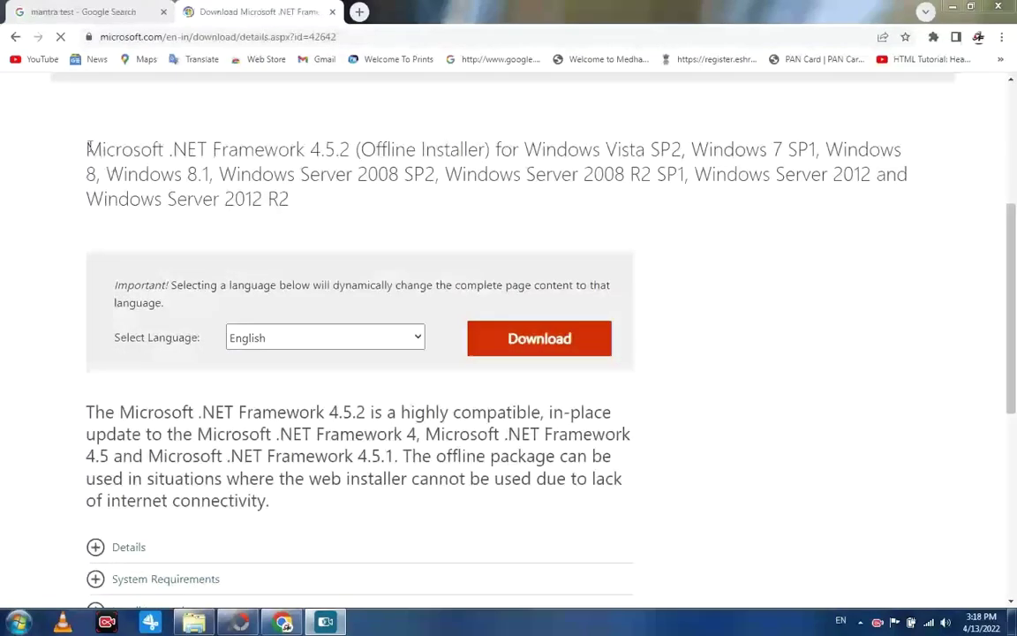
{"action": "left_click_drag", "start_coordinate": [84, 147], "coordinate": [304, 213]}
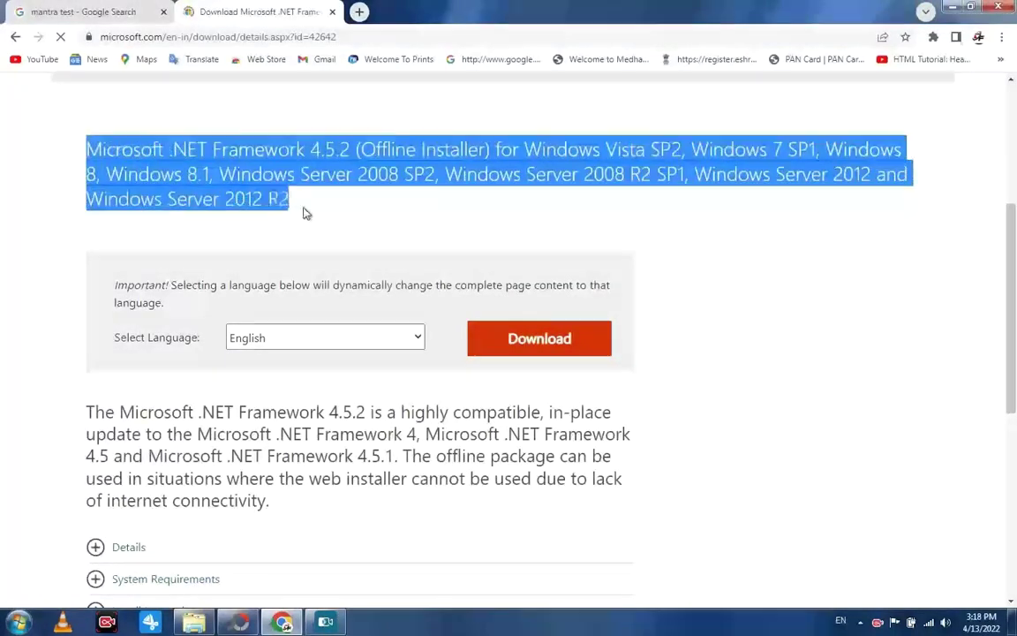
{"action": "left_click", "coordinate": [327, 207]}
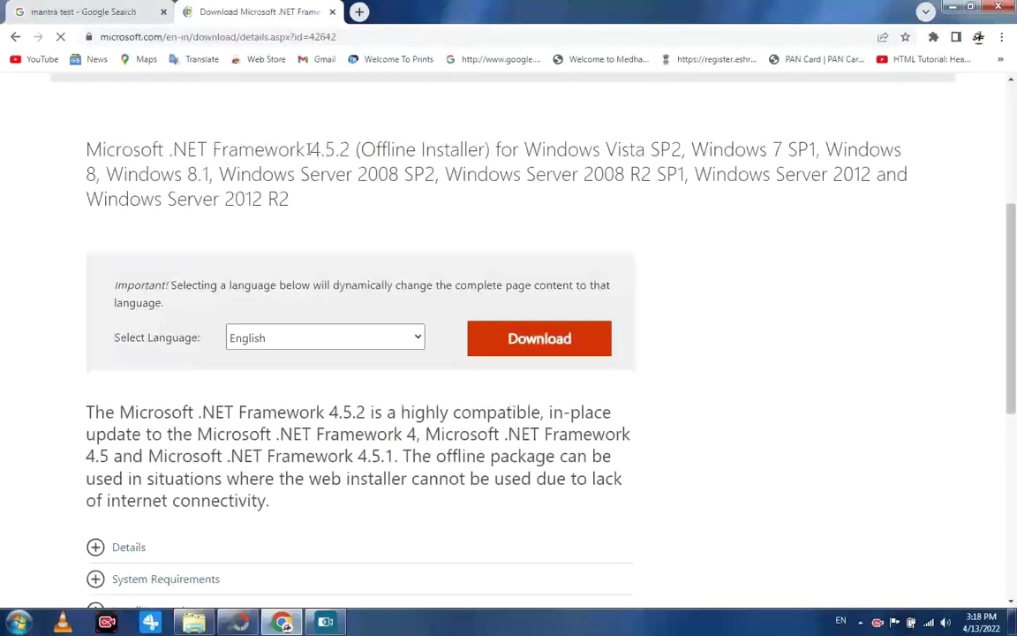
{"action": "left_click_drag", "start_coordinate": [307, 149], "coordinate": [469, 150]}
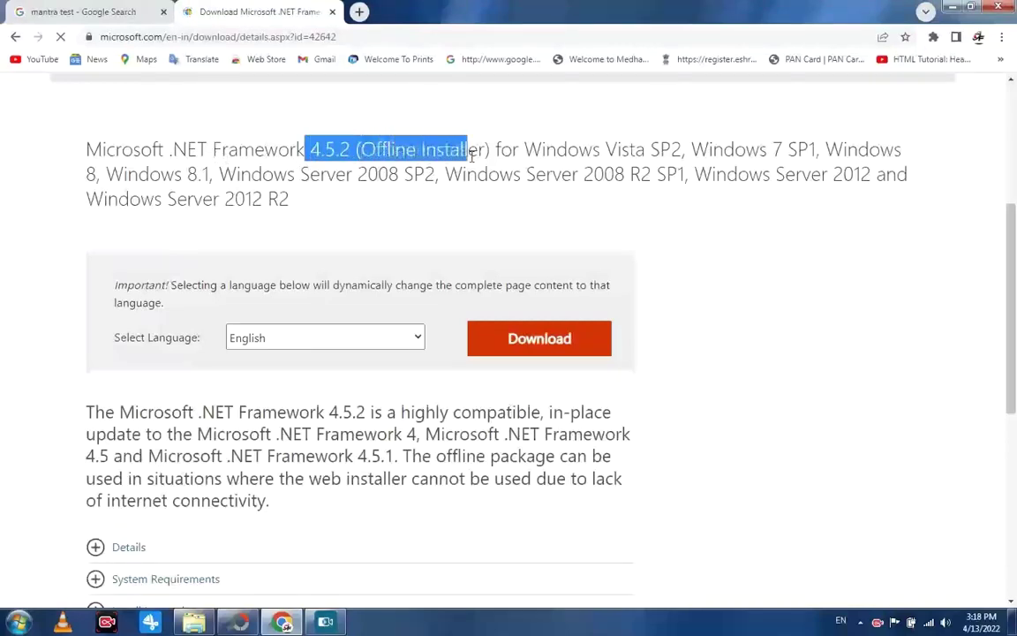
{"action": "left_click", "coordinate": [457, 213]}
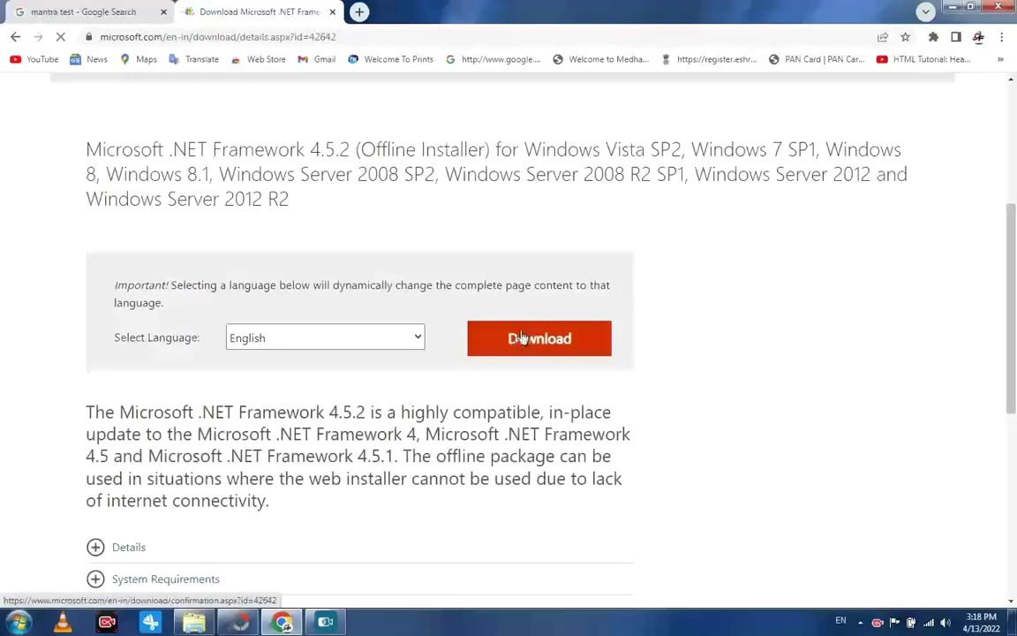
Step: Look through the page's details and download the .NET Framework 4.5.2 offline installer
{"action": "scroll", "coordinate": [512, 358], "scroll_direction": "down", "scroll_amount": 3}
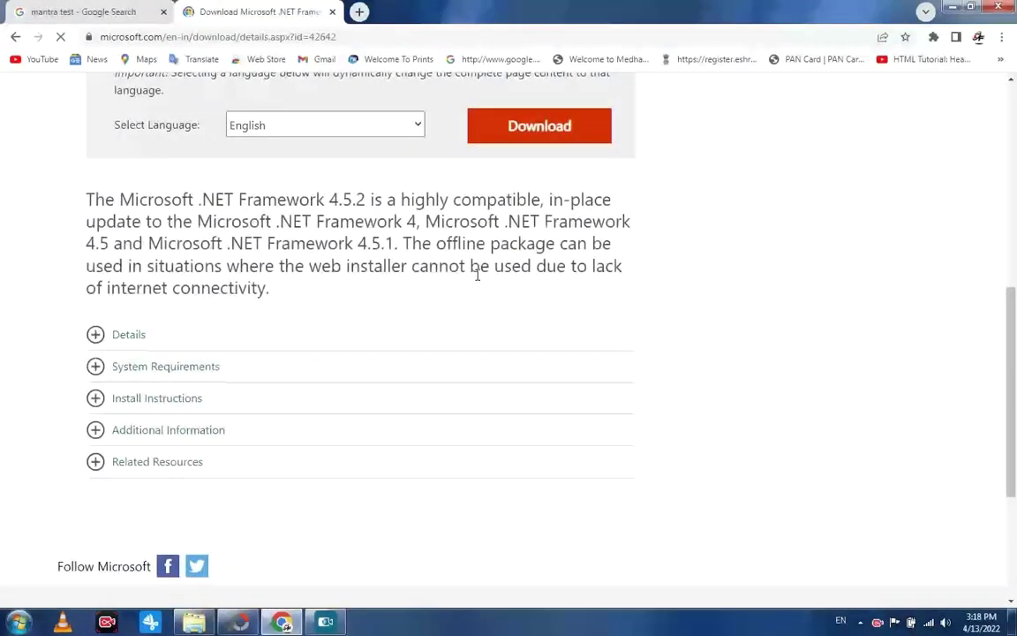
{"action": "scroll", "coordinate": [476, 274], "scroll_direction": "down", "scroll_amount": 3}
{"action": "scroll", "coordinate": [476, 281], "scroll_direction": "up", "scroll_amount": 7}
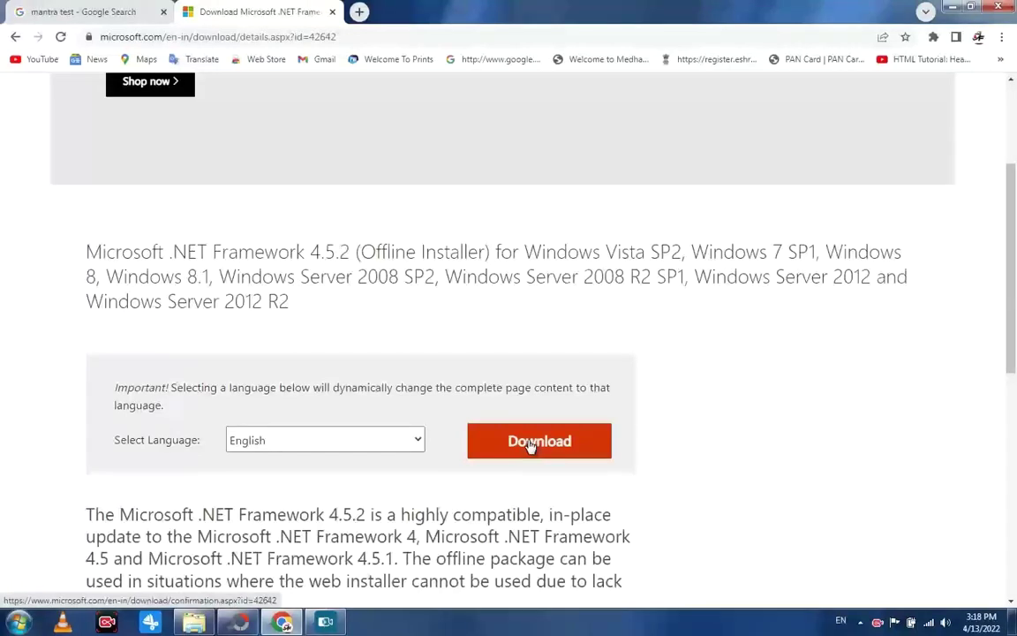
{"action": "left_click", "coordinate": [531, 444]}
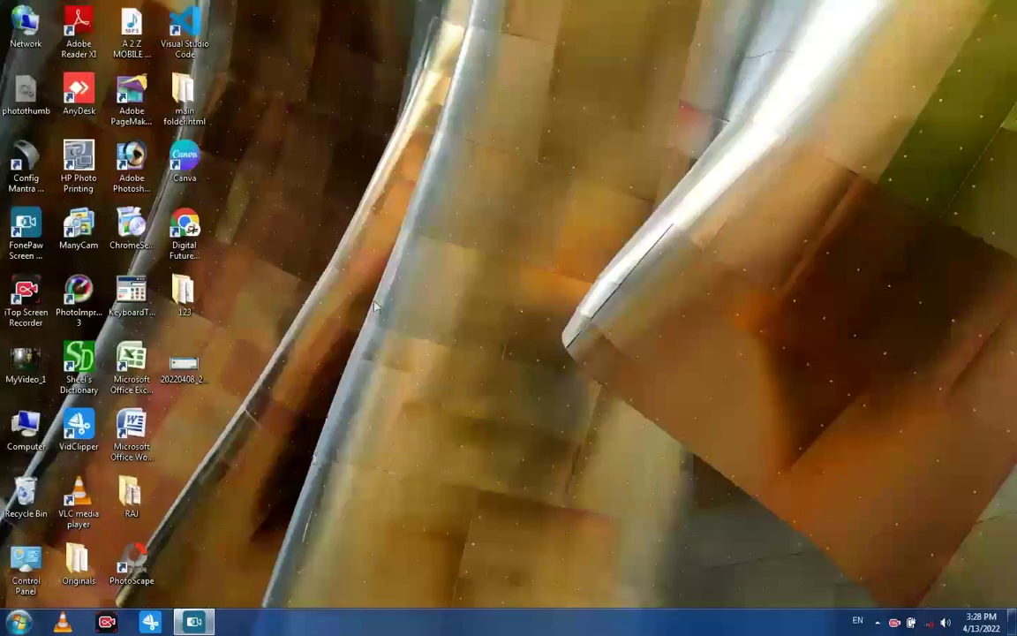
{"action": "right_click", "coordinate": [376, 302]}
{"action": "left_click", "coordinate": [402, 341]}
{"action": "right_click", "coordinate": [397, 325]}
{"action": "left_click", "coordinate": [425, 363]}
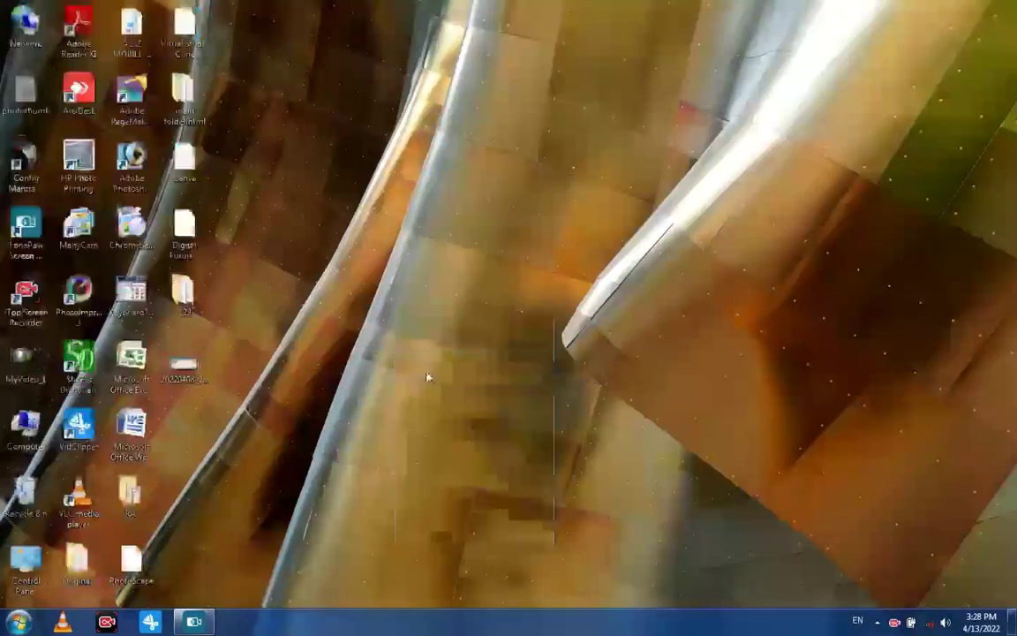
{"action": "right_click", "coordinate": [422, 367]}
{"action": "left_click", "coordinate": [446, 406]}
Step: Open the computer's system properties, check the service pack listed under the Windows edition, and close the window
{"action": "left_click", "coordinate": [17, 621]}
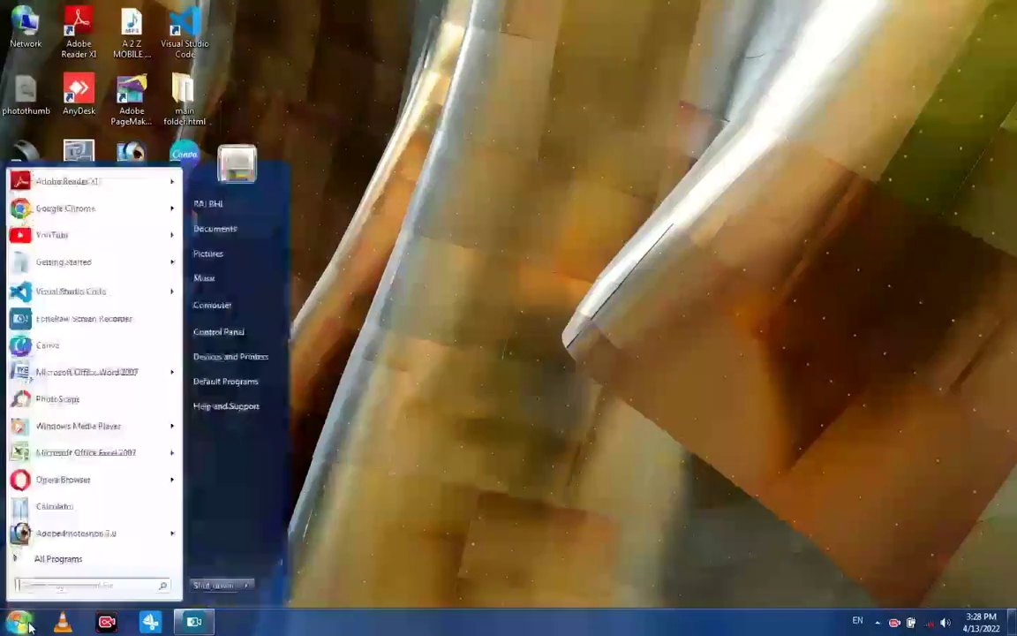
{"action": "right_click", "coordinate": [225, 309]}
{"action": "left_click", "coordinate": [244, 427]}
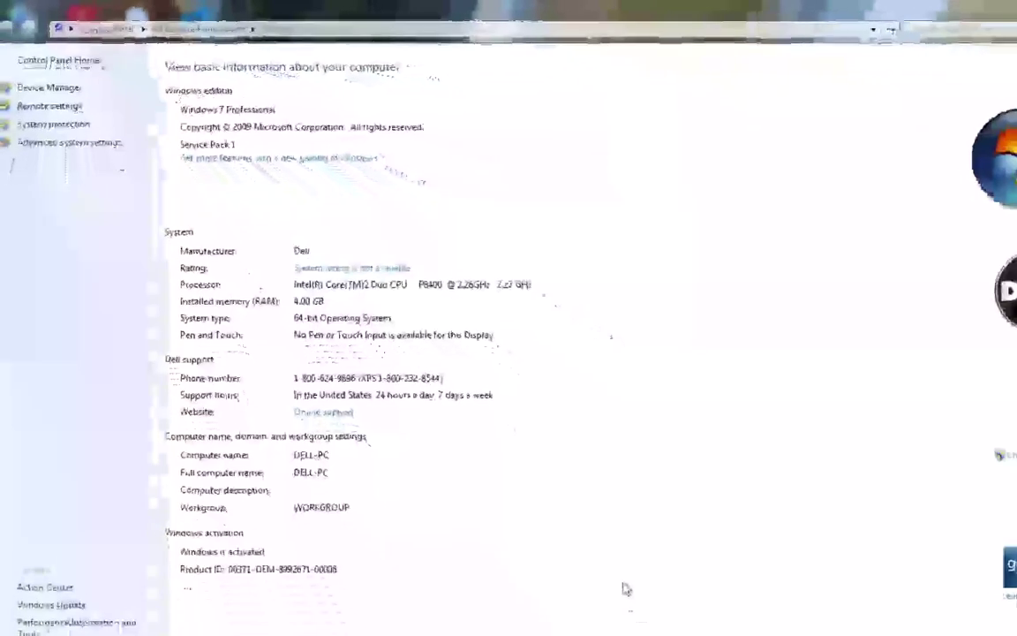
{"action": "left_click_drag", "start_coordinate": [159, 134], "coordinate": [250, 152]}
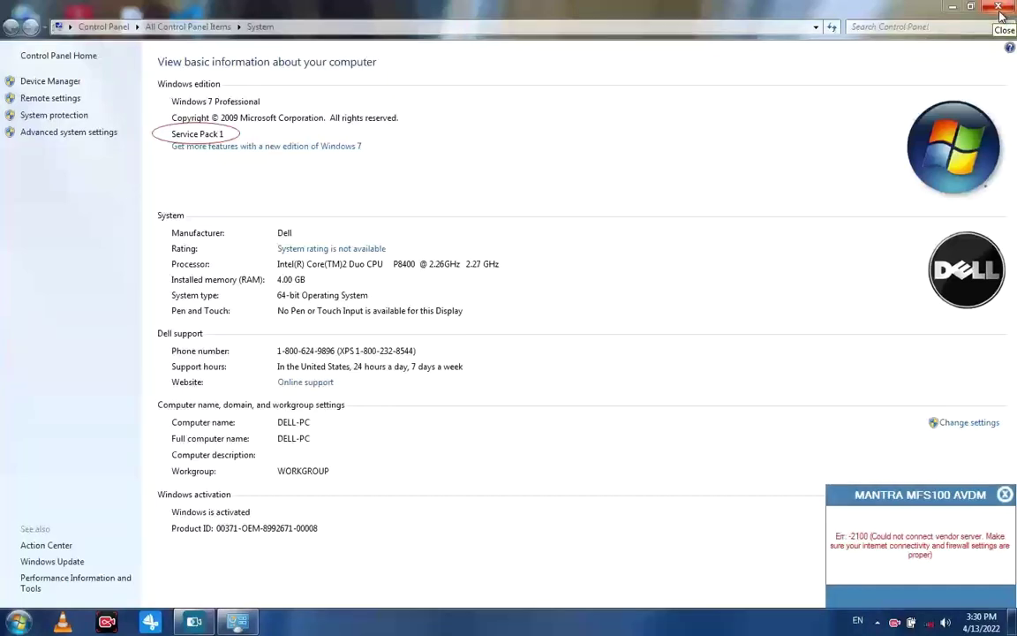
{"action": "left_click", "coordinate": [999, 9]}
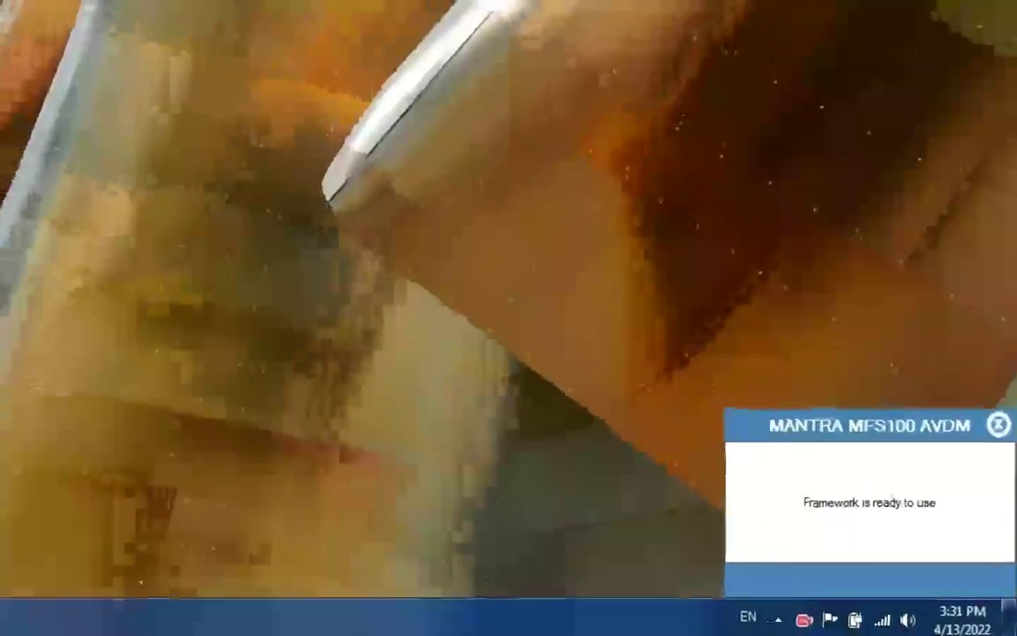
{"action": "right_click", "coordinate": [201, 141]}
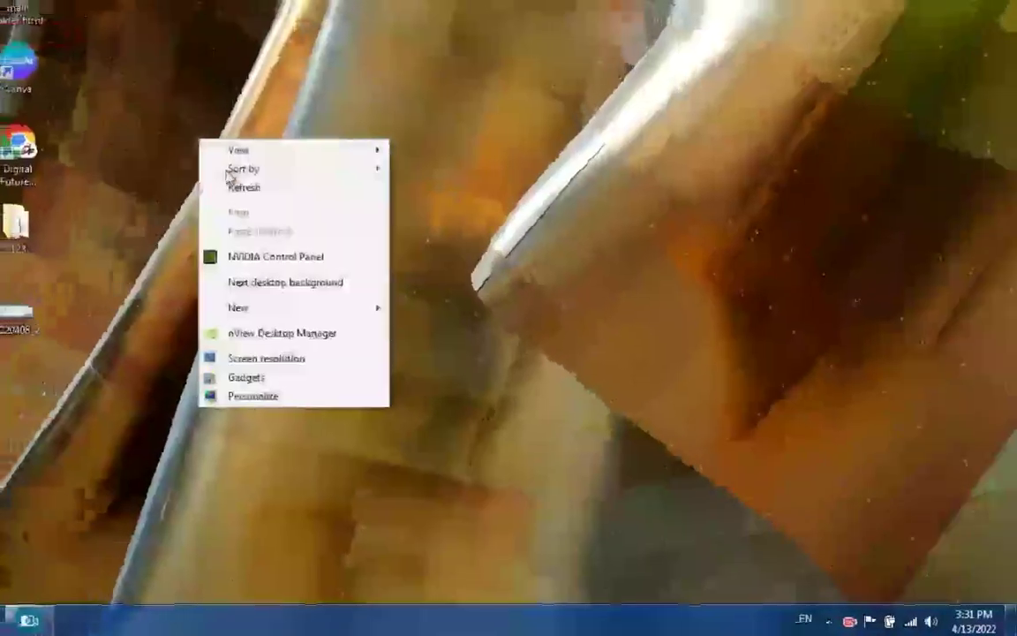
{"action": "left_click", "coordinate": [244, 187]}
{"action": "right_click", "coordinate": [245, 159]}
{"action": "left_click", "coordinate": [290, 206]}
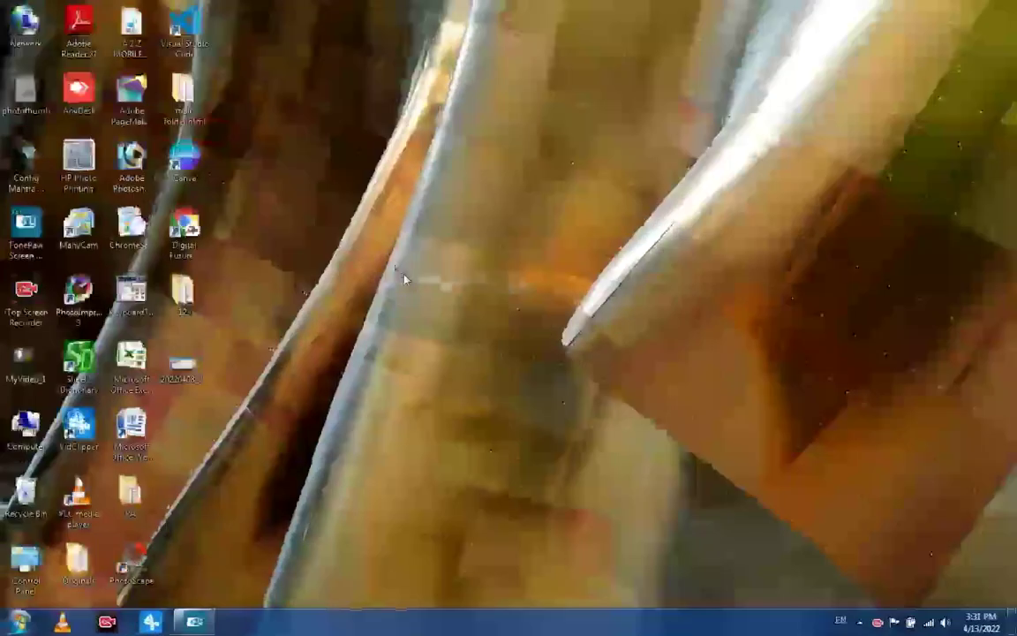
{"action": "right_click", "coordinate": [399, 268]}
{"action": "left_click", "coordinate": [427, 310]}
{"action": "right_click", "coordinate": [424, 295]}
{"action": "left_click", "coordinate": [456, 335]}
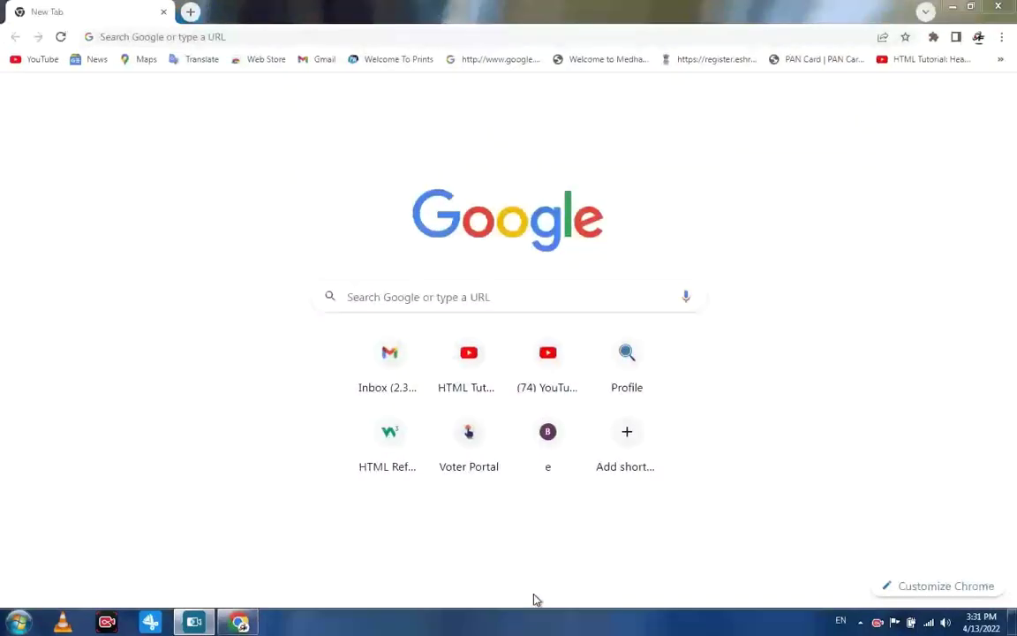
Step: Search Google in Chrome for "mantra test" and start the test on the Test Mantra RD Service page
{"action": "left_click", "coordinate": [298, 25]}
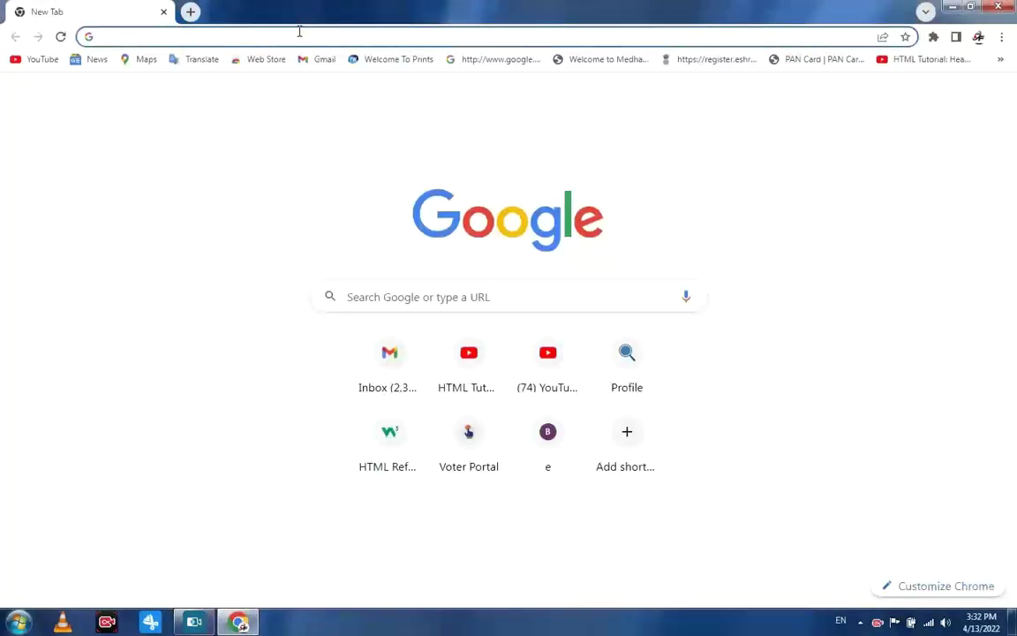
{"action": "type", "text": "ME"}
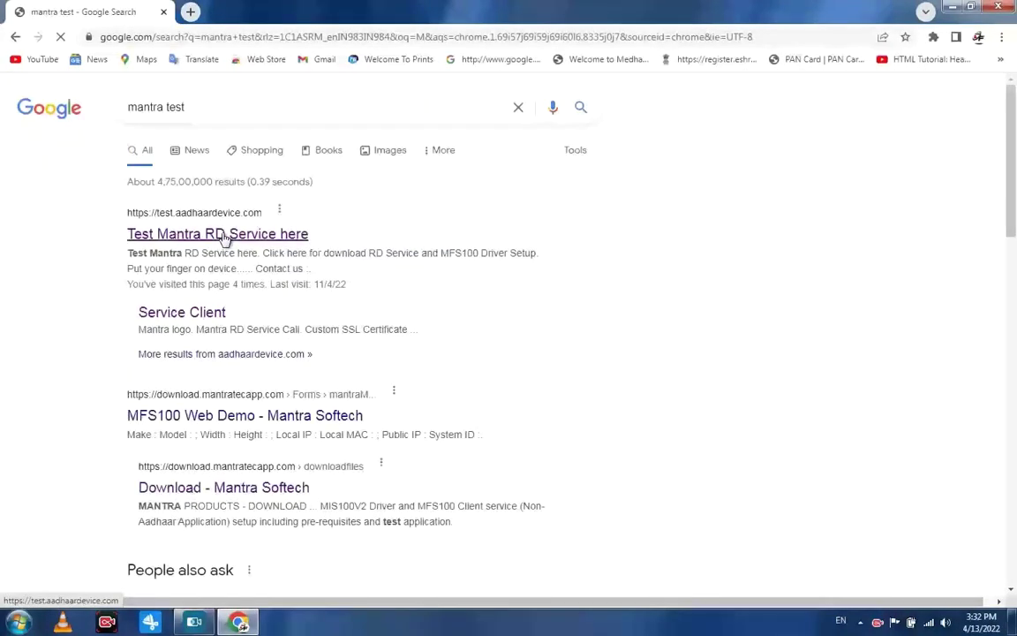
{"action": "left_click", "coordinate": [224, 235]}
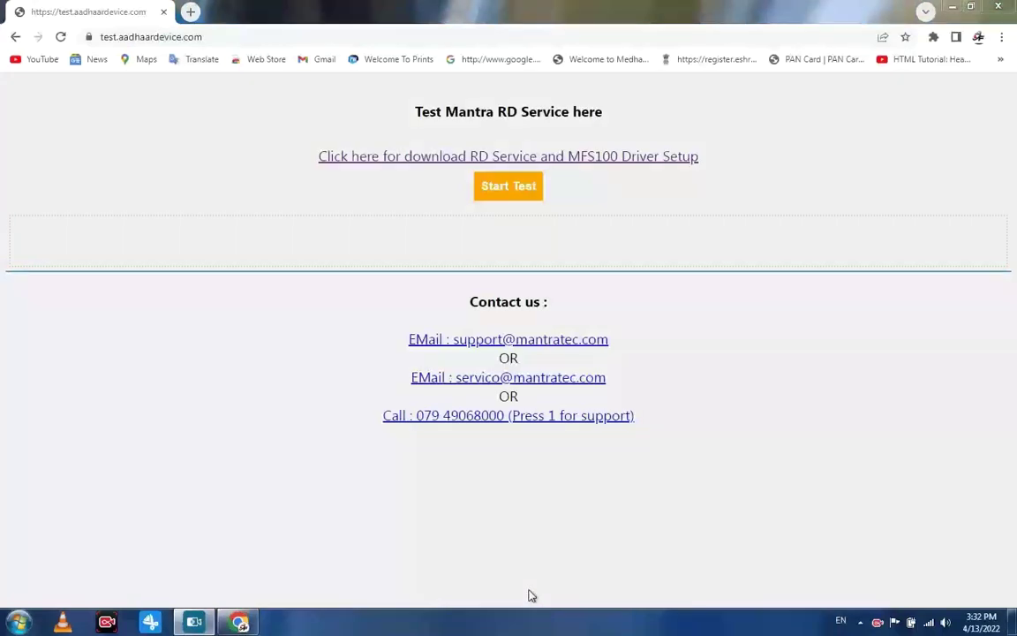
{"action": "left_click", "coordinate": [505, 191]}
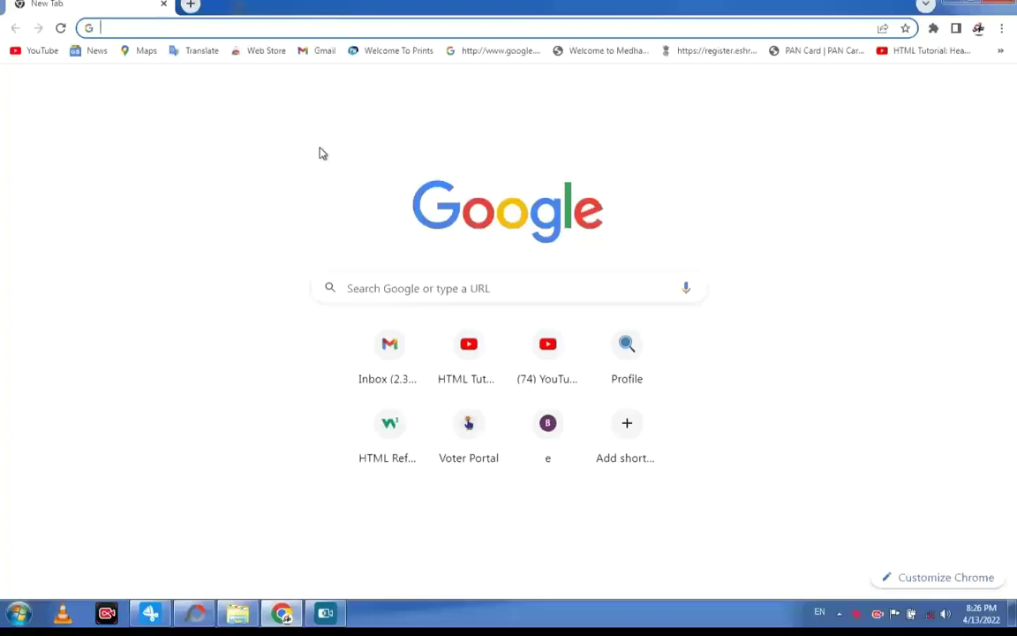
Step: Open chrome://flags and check the "Allow invalid certificates for resources loaded from localhost" setting
{"action": "key", "text": "ctrl+h"}
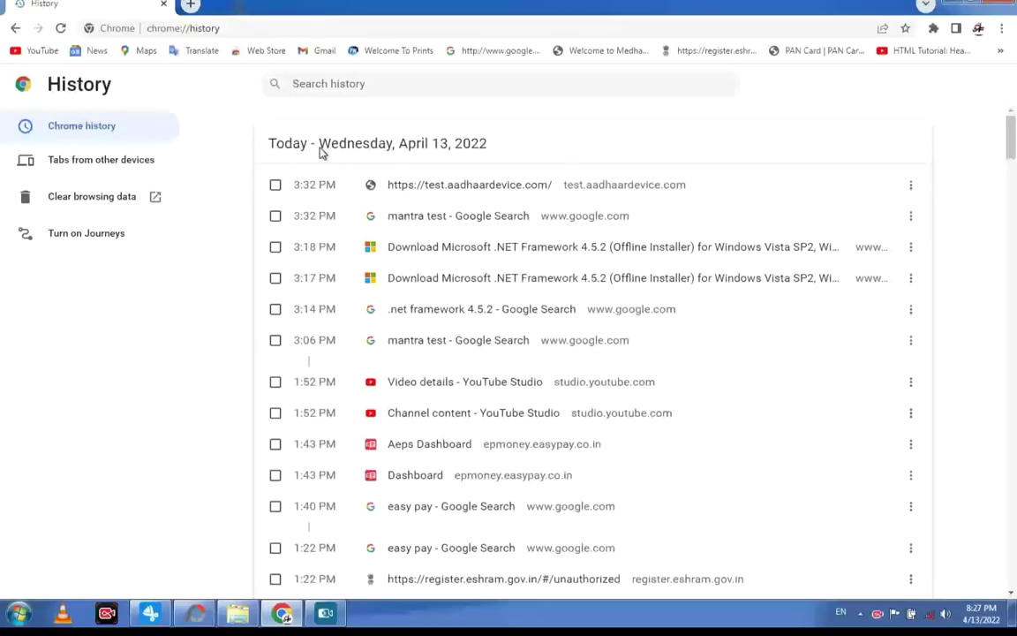
{"action": "left_click", "coordinate": [233, 27]}
{"action": "left_click", "coordinate": [234, 28]}
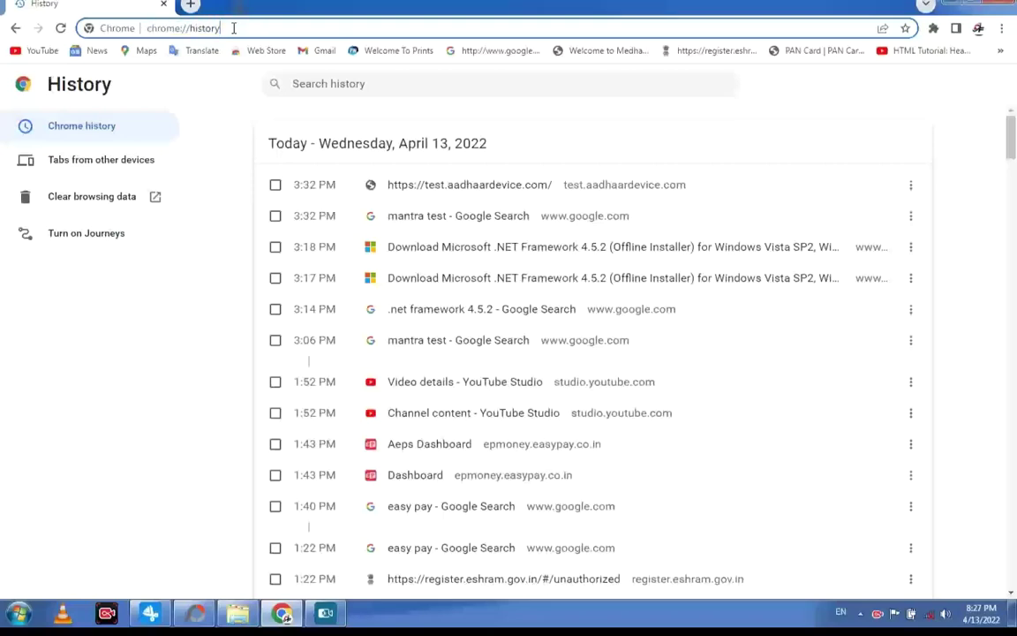
{"action": "key", "text": "BackSpace"}
{"action": "key", "text": "BackSpace"}
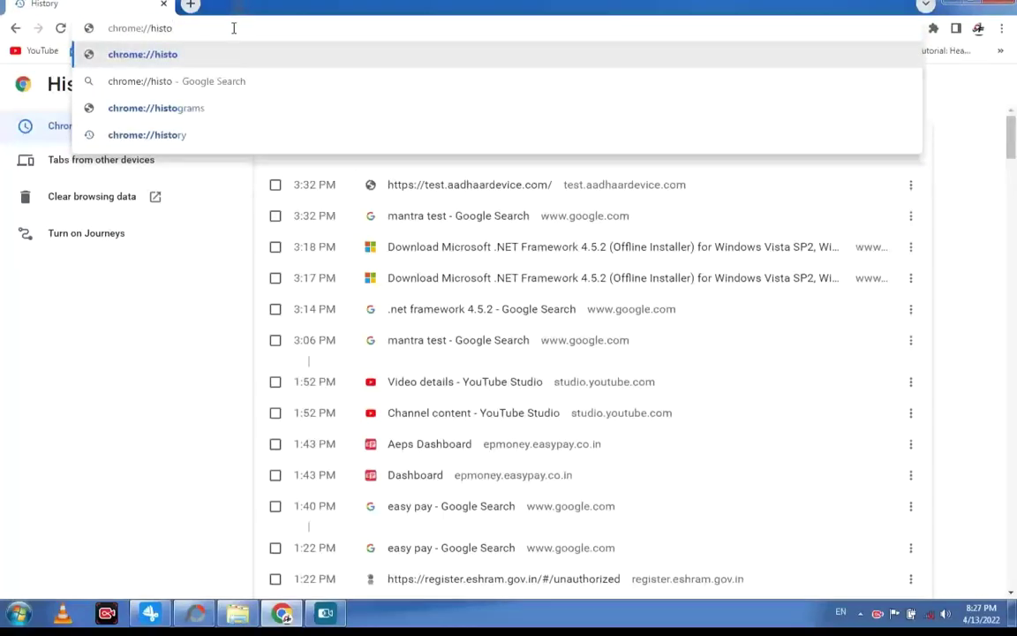
{"action": "key", "text": "BackSpace"}
{"action": "key", "text": "BackSpace"}
{"action": "key", "text": "BackSpace"}
{"action": "key", "text": "BackSpace"}
{"action": "key", "text": "BackSpace"}
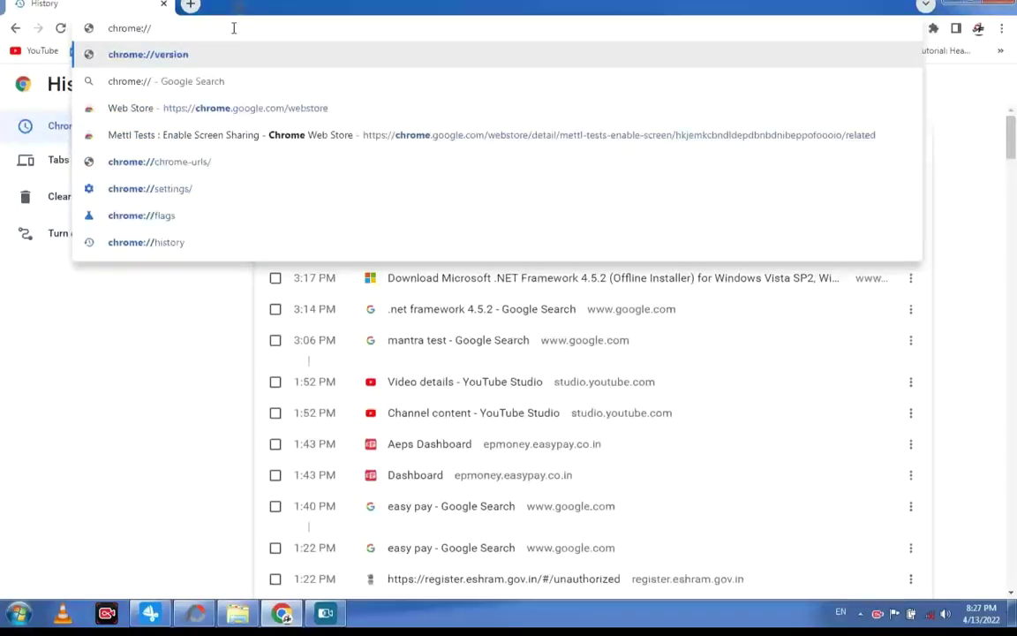
{"action": "left_click", "coordinate": [164, 221]}
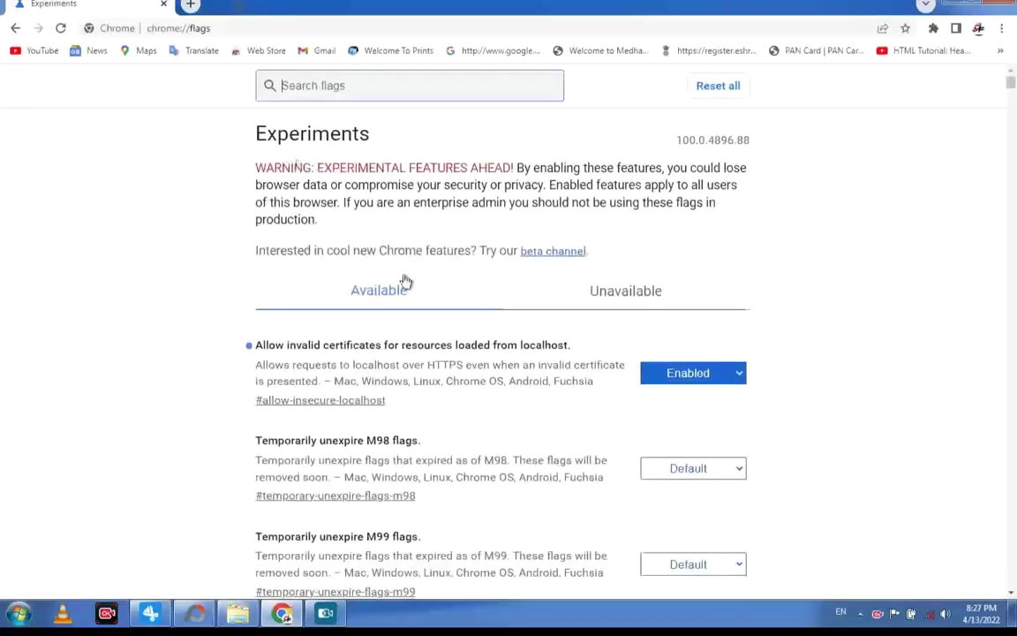
{"action": "scroll", "coordinate": [849, 271], "scroll_direction": "down", "scroll_amount": 1}
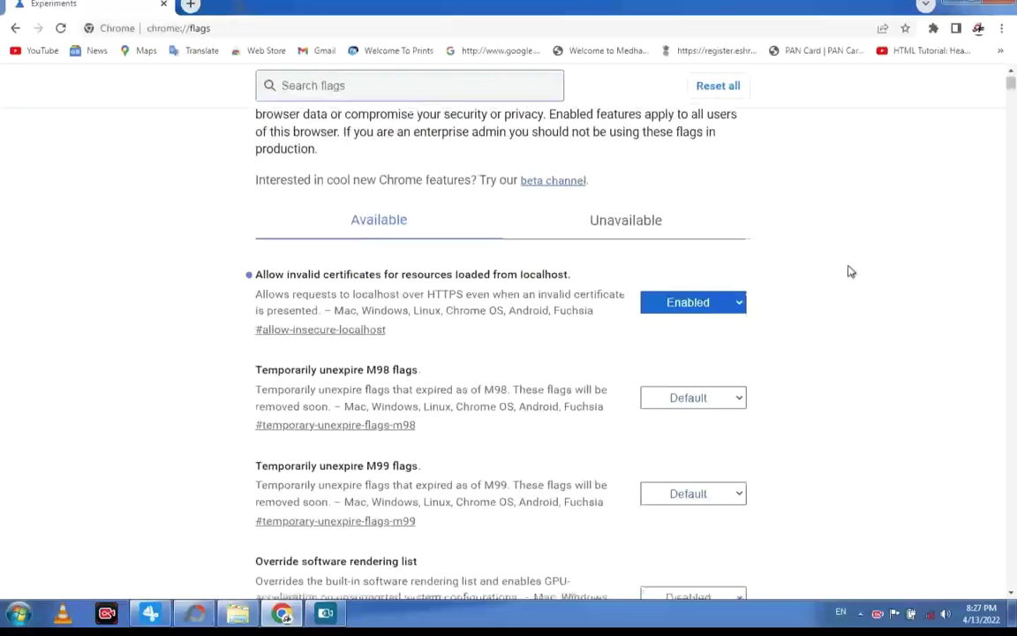
{"action": "left_click", "coordinate": [977, 610]}
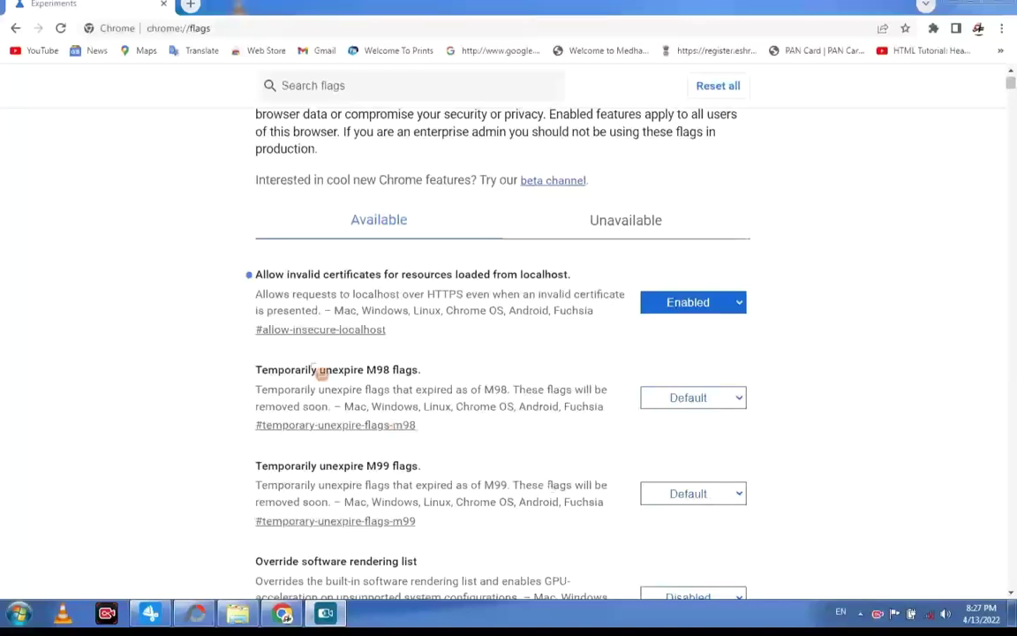